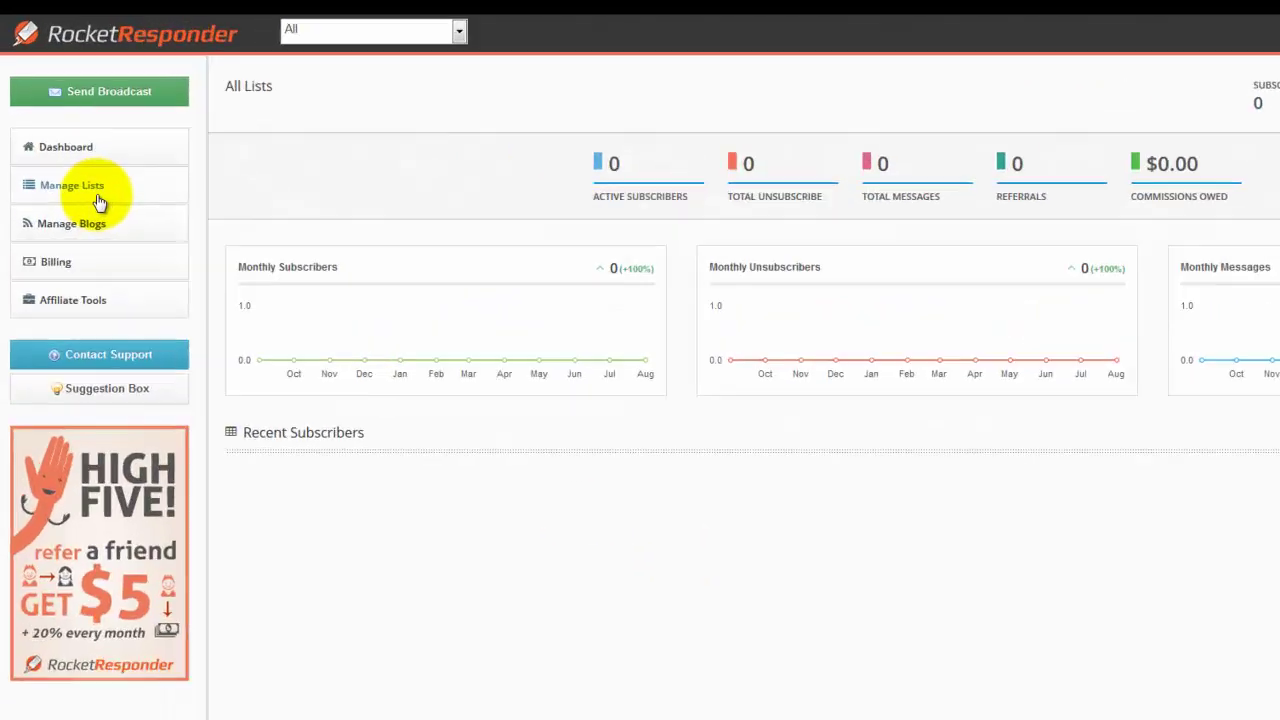
Create a new list named 'My first list' with the permalink 'myfirstlist489342'
{"action": "left_click", "coordinate": [99, 200]}
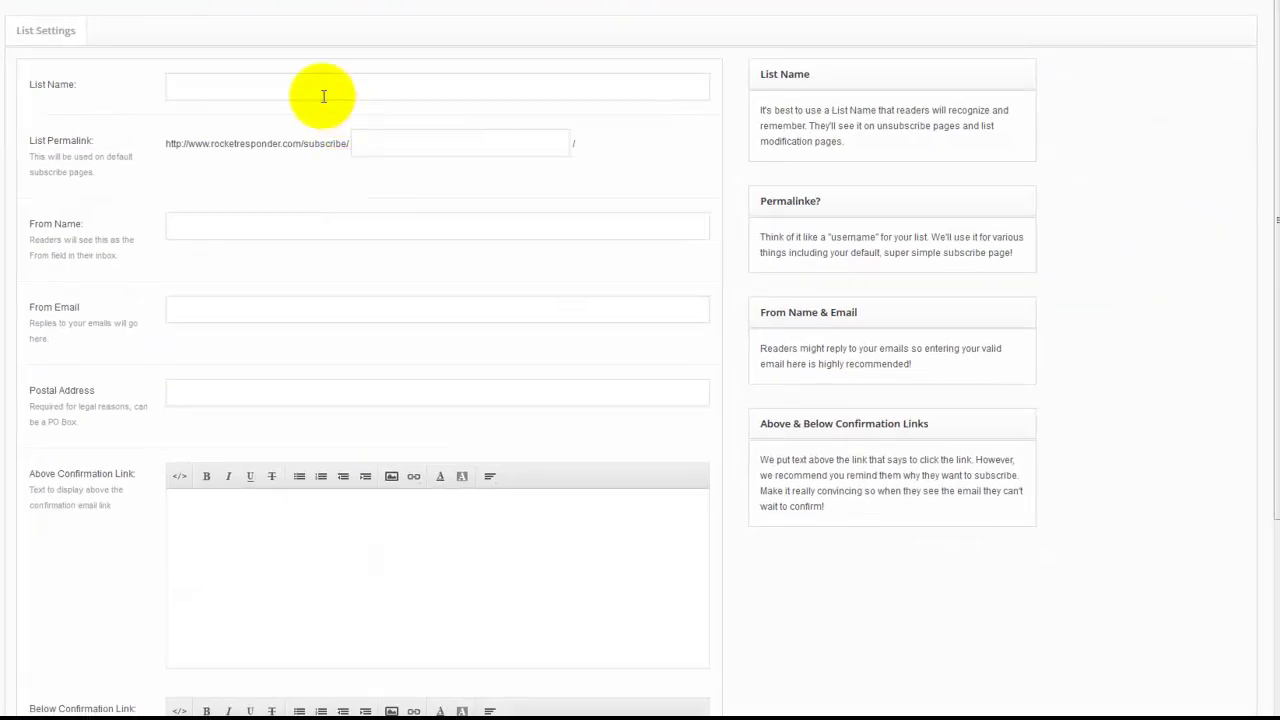
{"action": "left_click", "coordinate": [323, 96]}
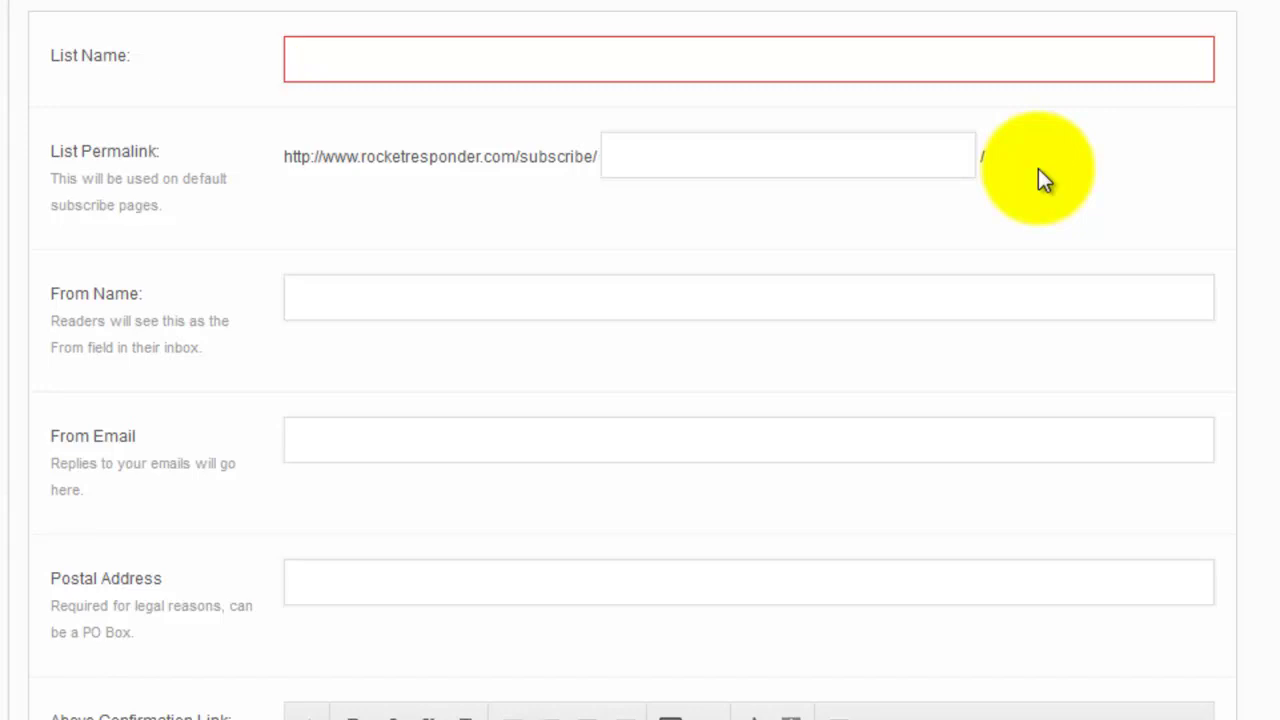
{"action": "type", "text": "My firs"}
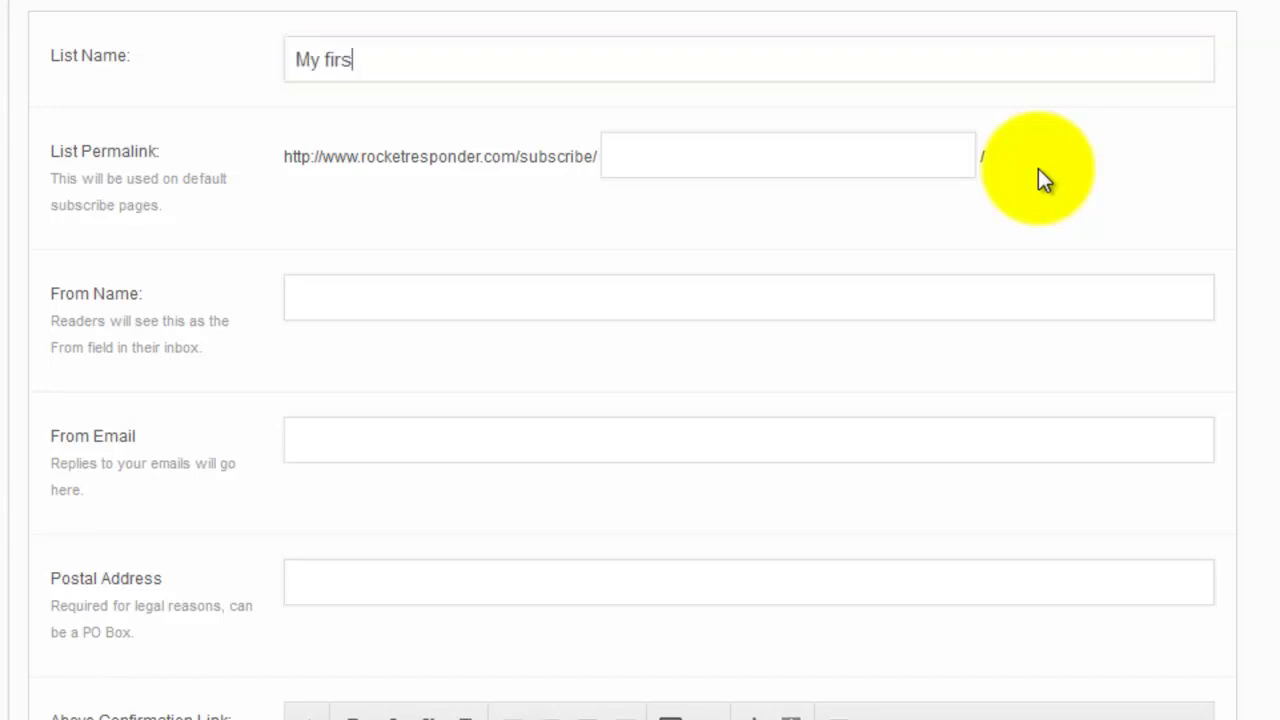
{"action": "type", "text": "t list"}
{"action": "key", "text": "Tab"}
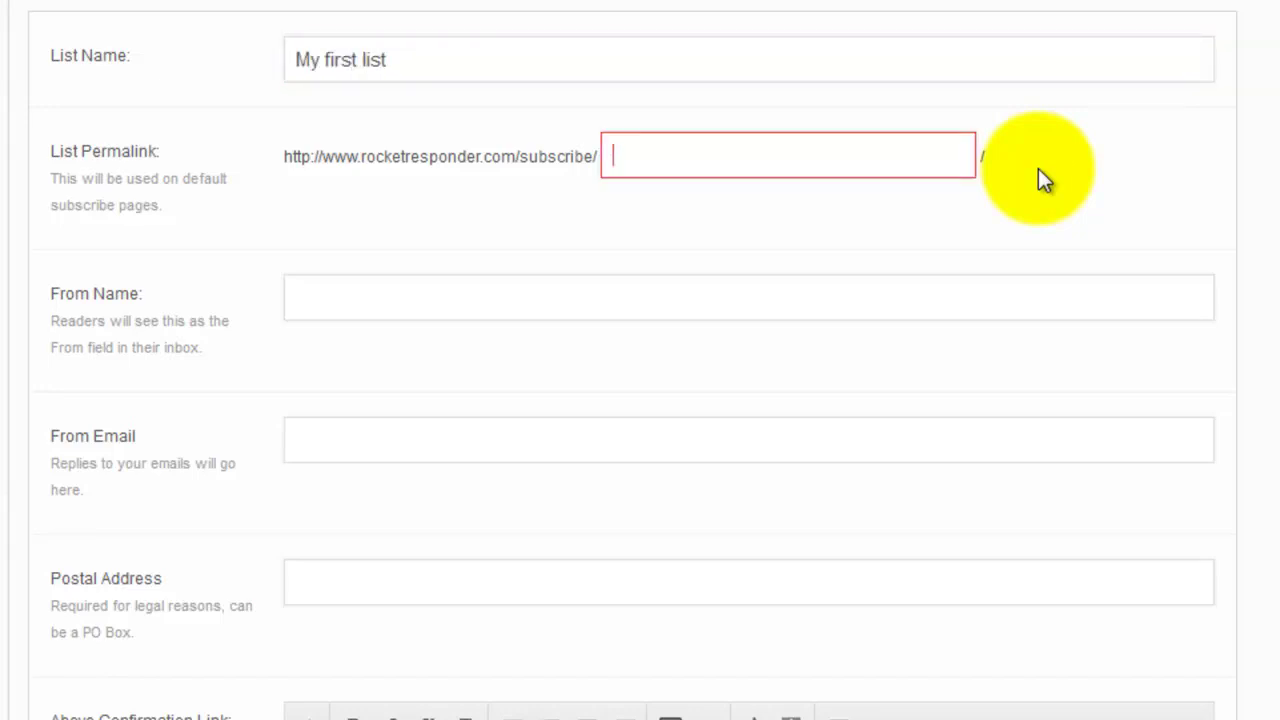
{"action": "type", "text": "myfirstlist"}
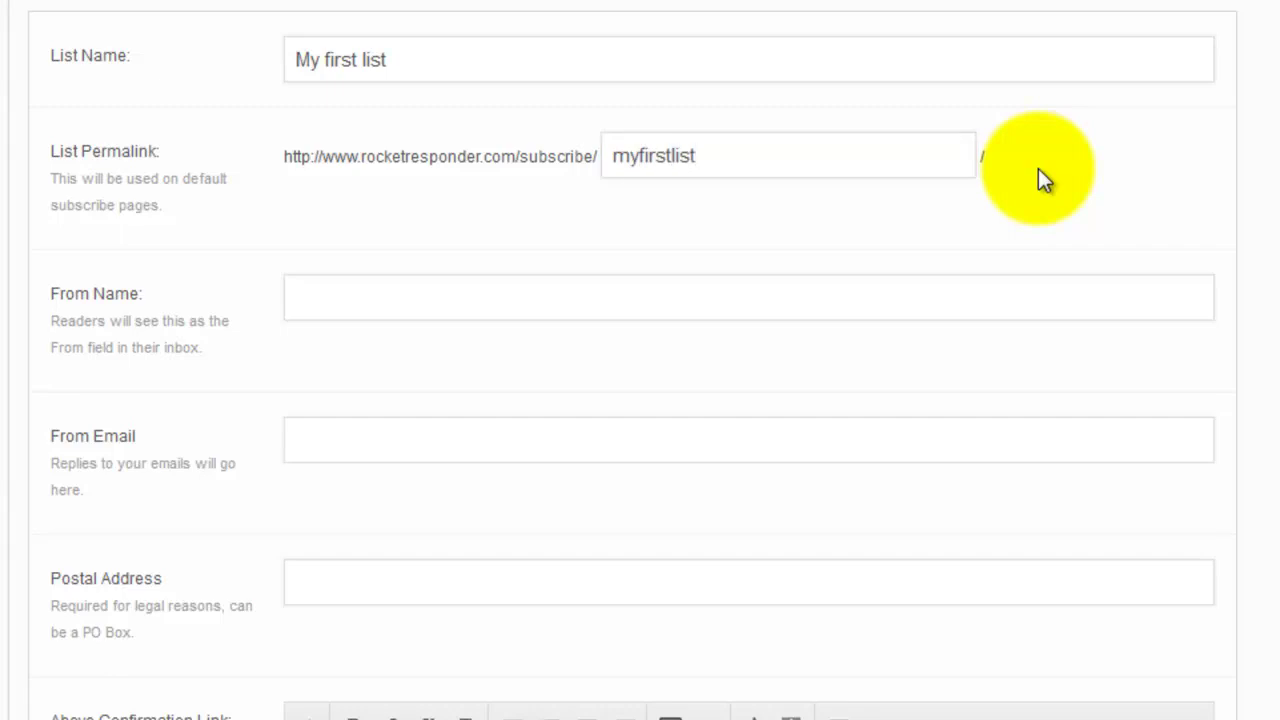
{"action": "type", "text": "489342"}
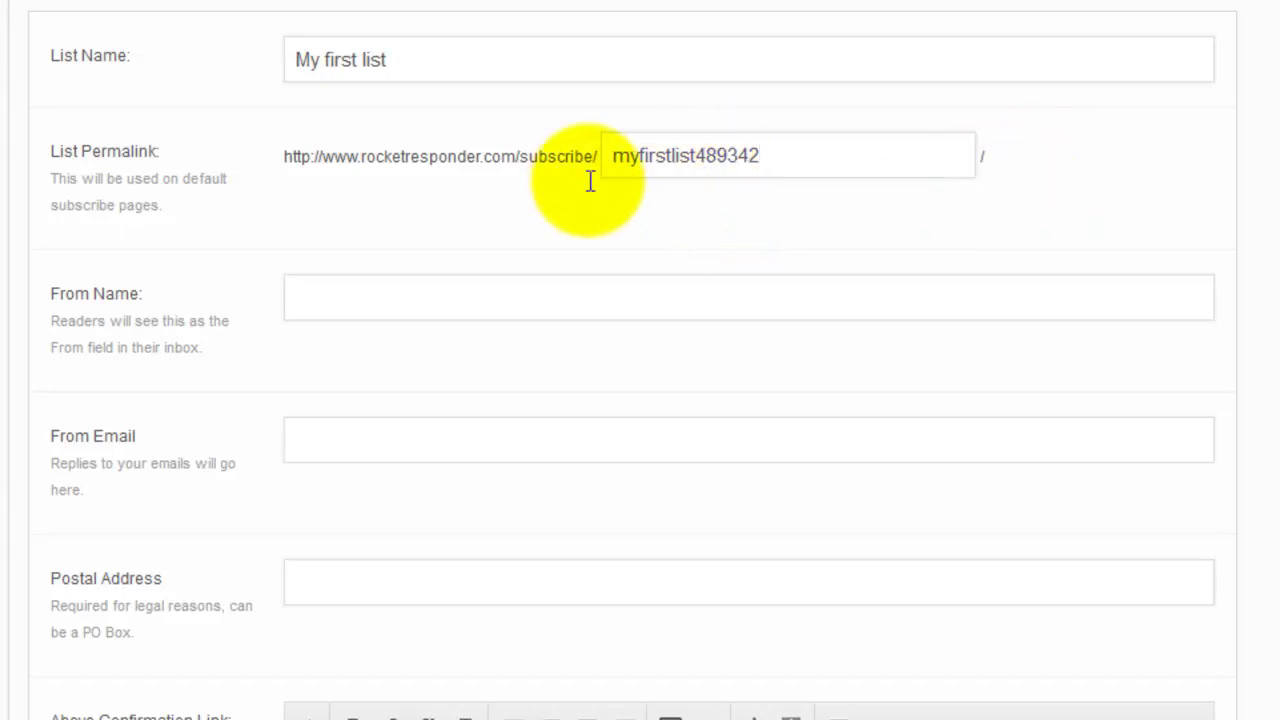
Fill in From Name with the sender's full name and From Email with their e-mail address
{"action": "left_click", "coordinate": [557, 306]}
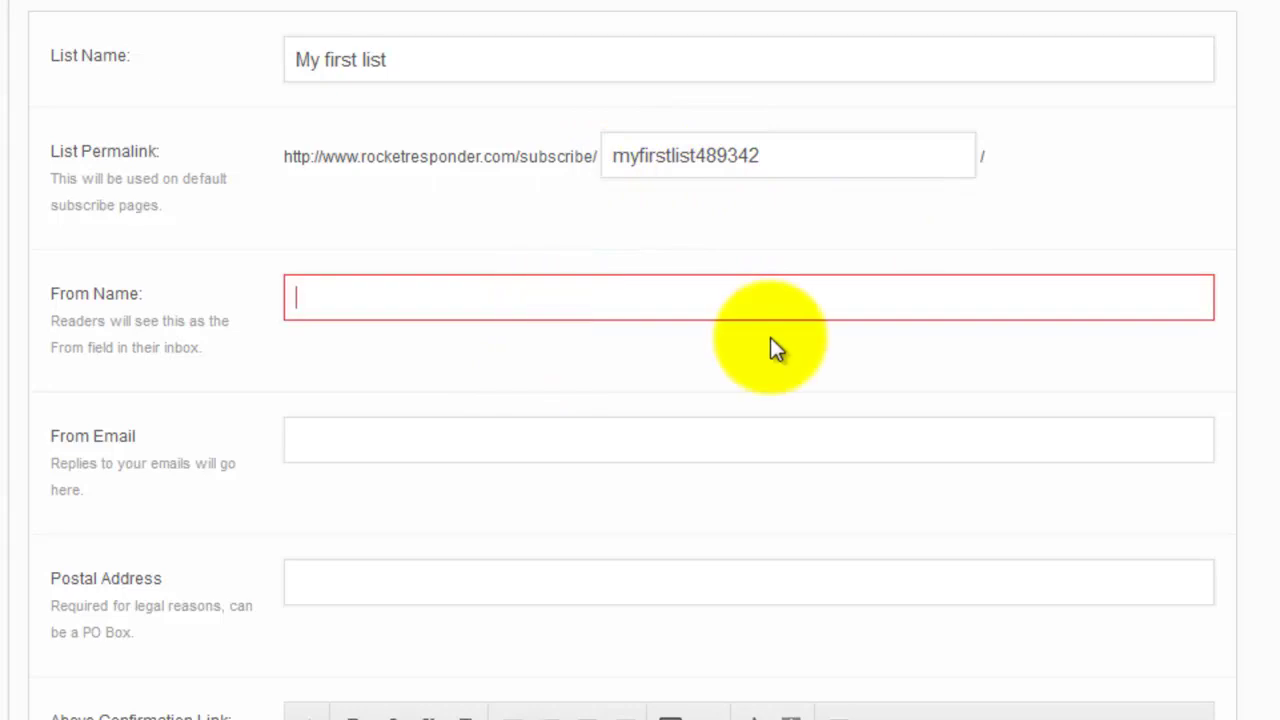
{"action": "key", "text": "Tab"}
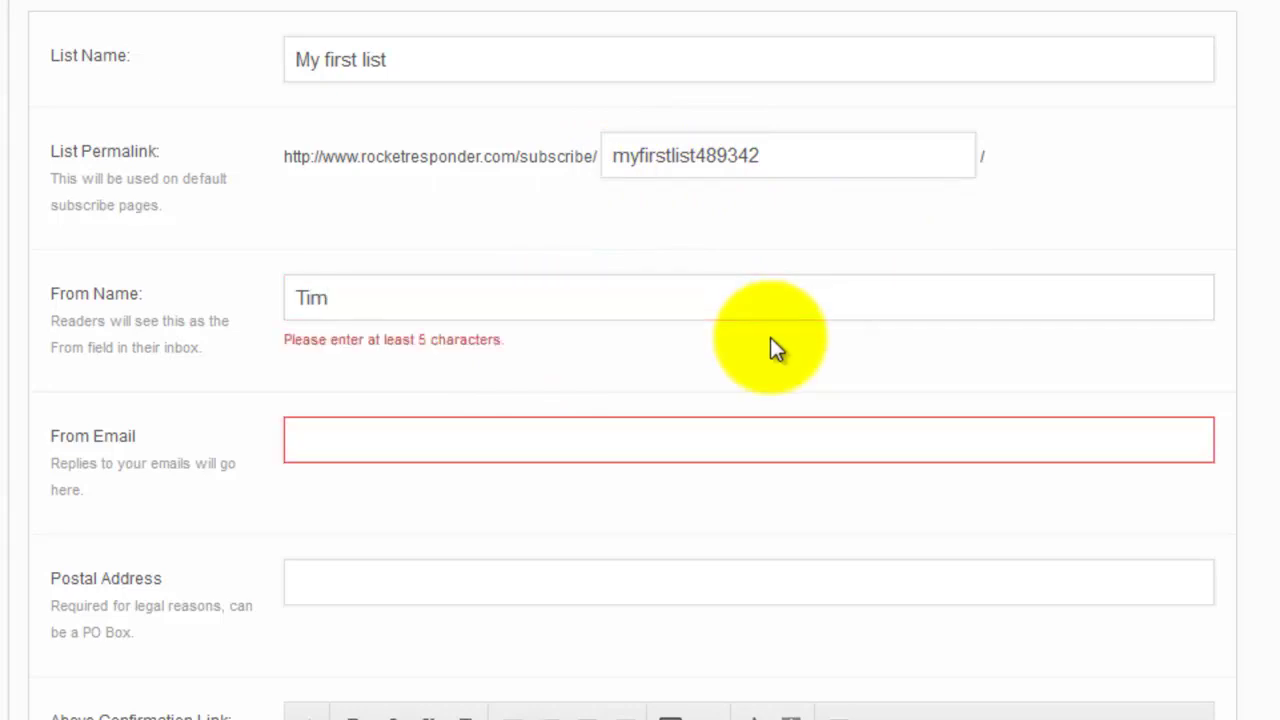
{"action": "key", "text": "shift+Tab"}
{"action": "key", "text": "End"}
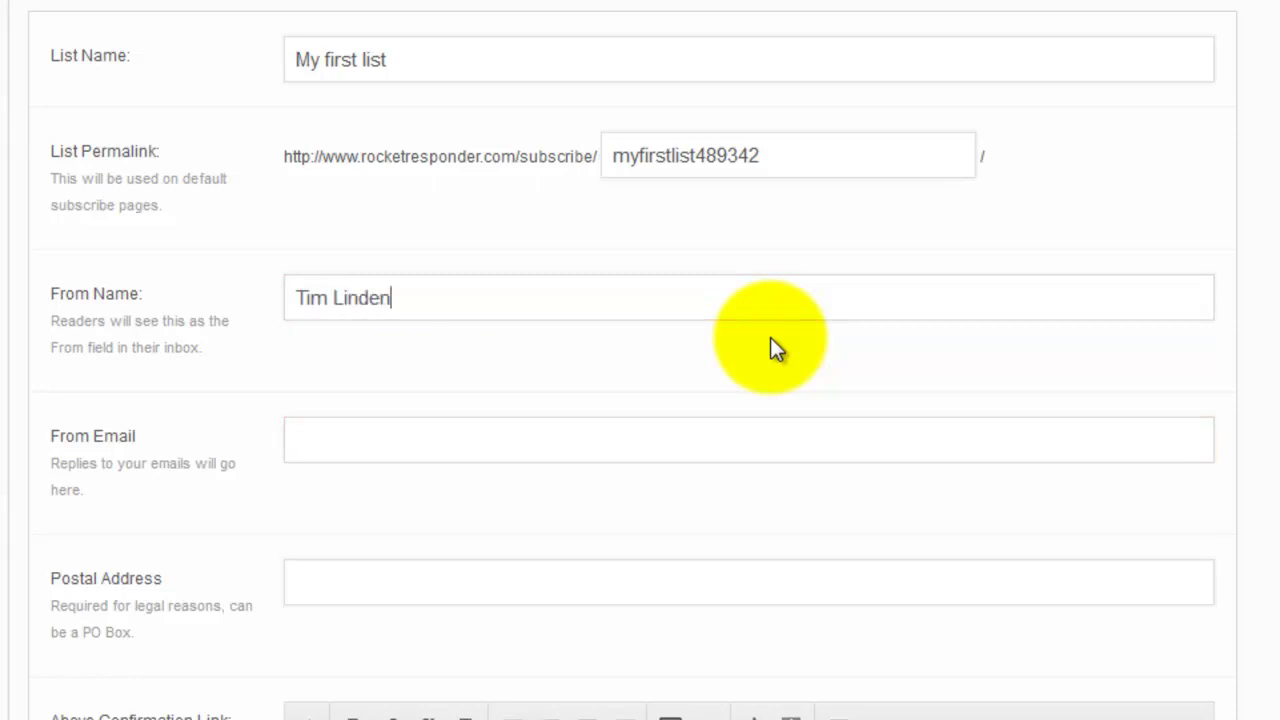
{"action": "key", "text": "Tab"}
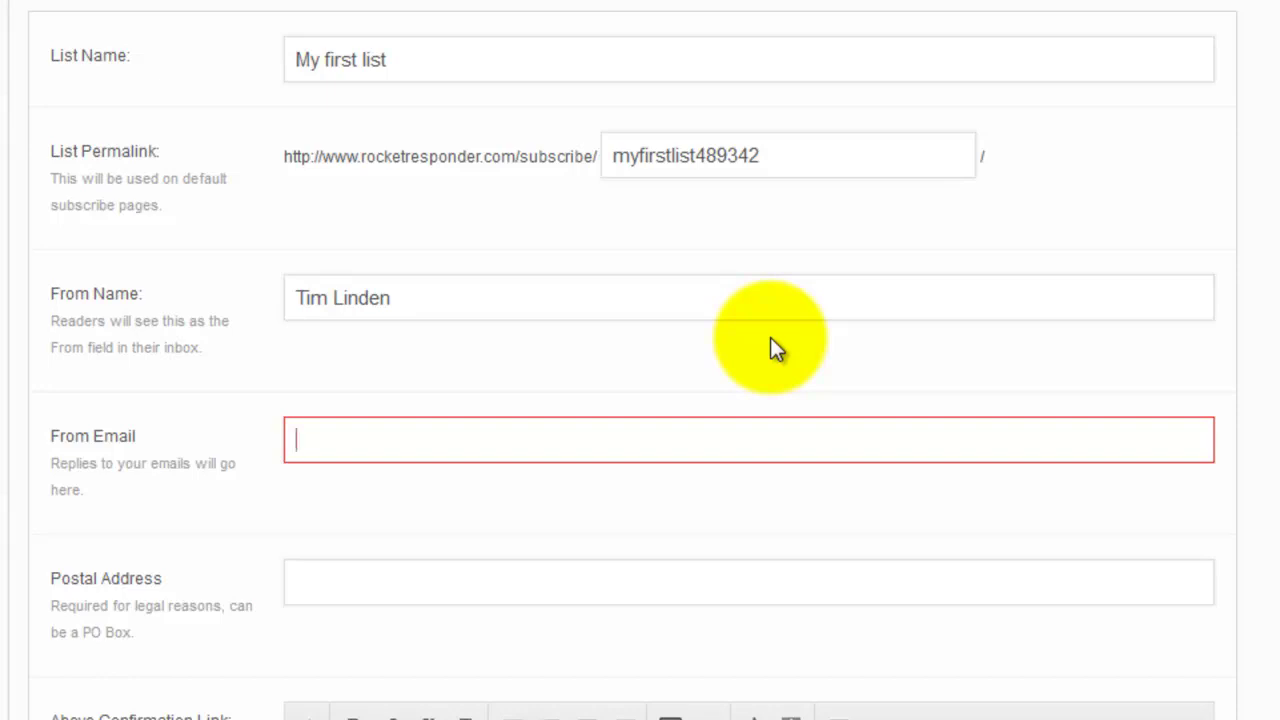
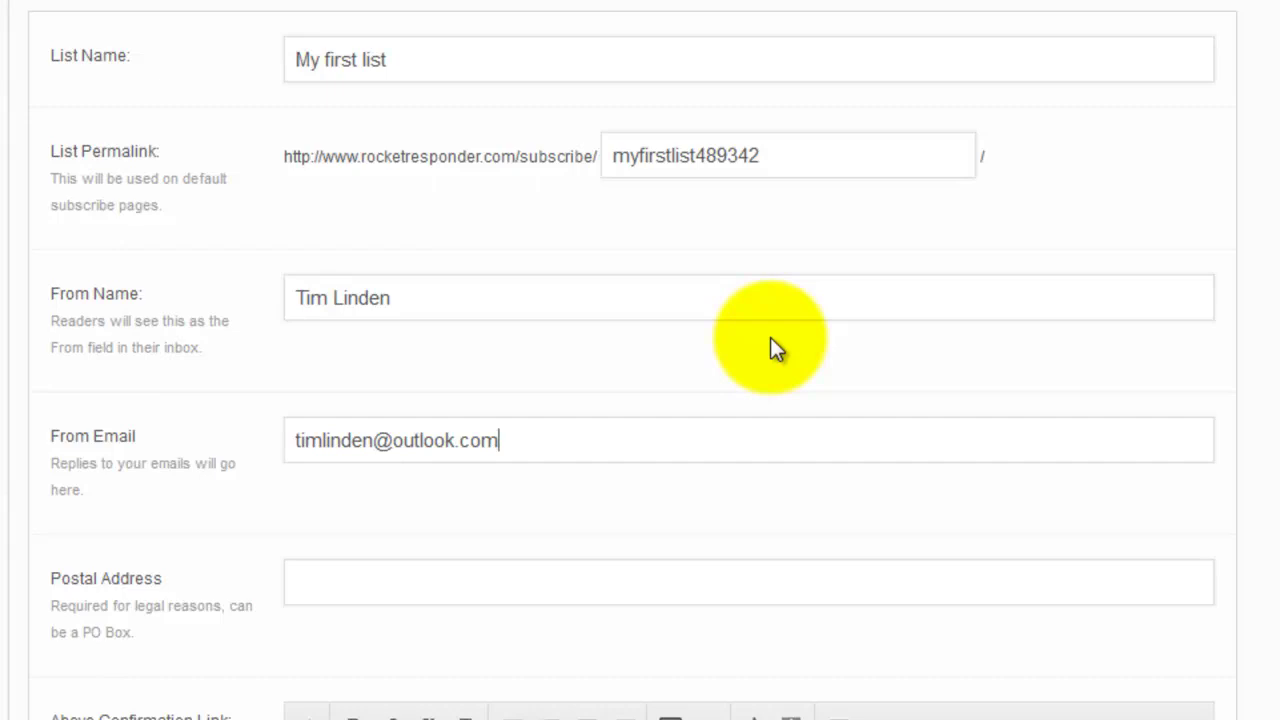
Enter the sender's PO box postal address in the Postal Address field
{"action": "left_click", "coordinate": [800, 589]}
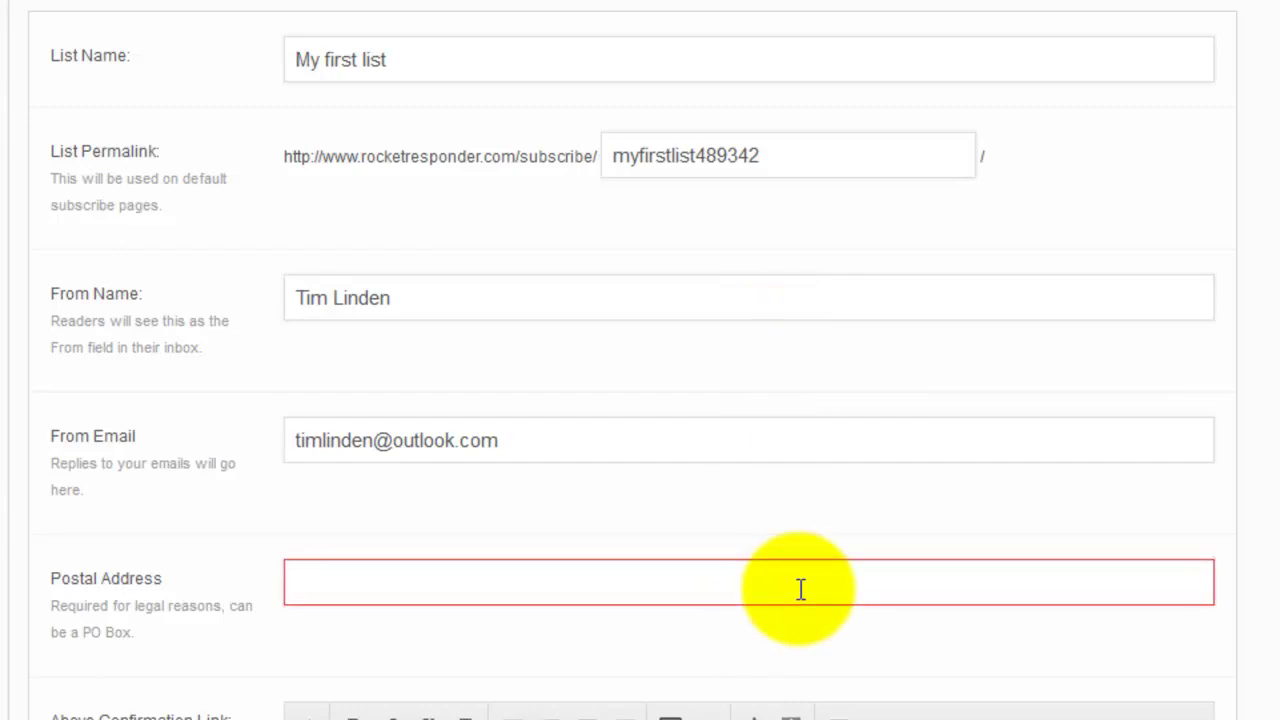
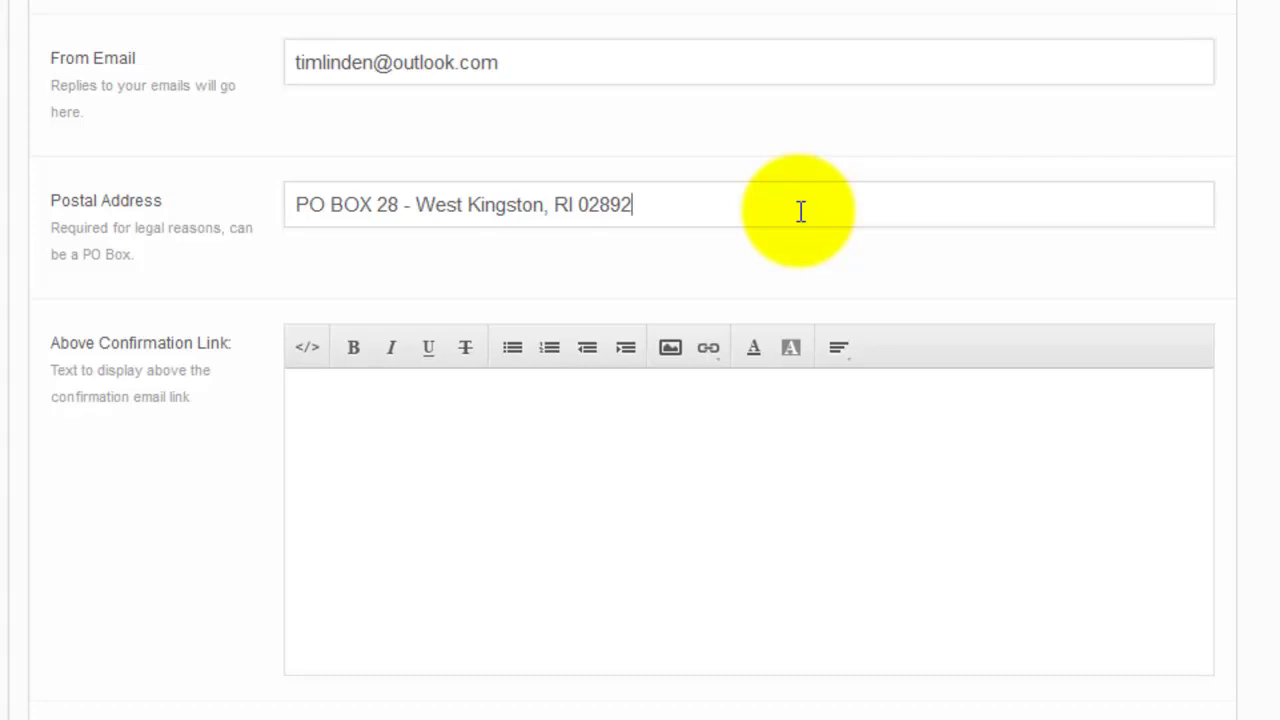
Write the greeting 'Hey [name]' above the confirmation link
{"action": "scroll", "coordinate": [1270, 548], "scroll_direction": "down", "scroll_amount": 3}
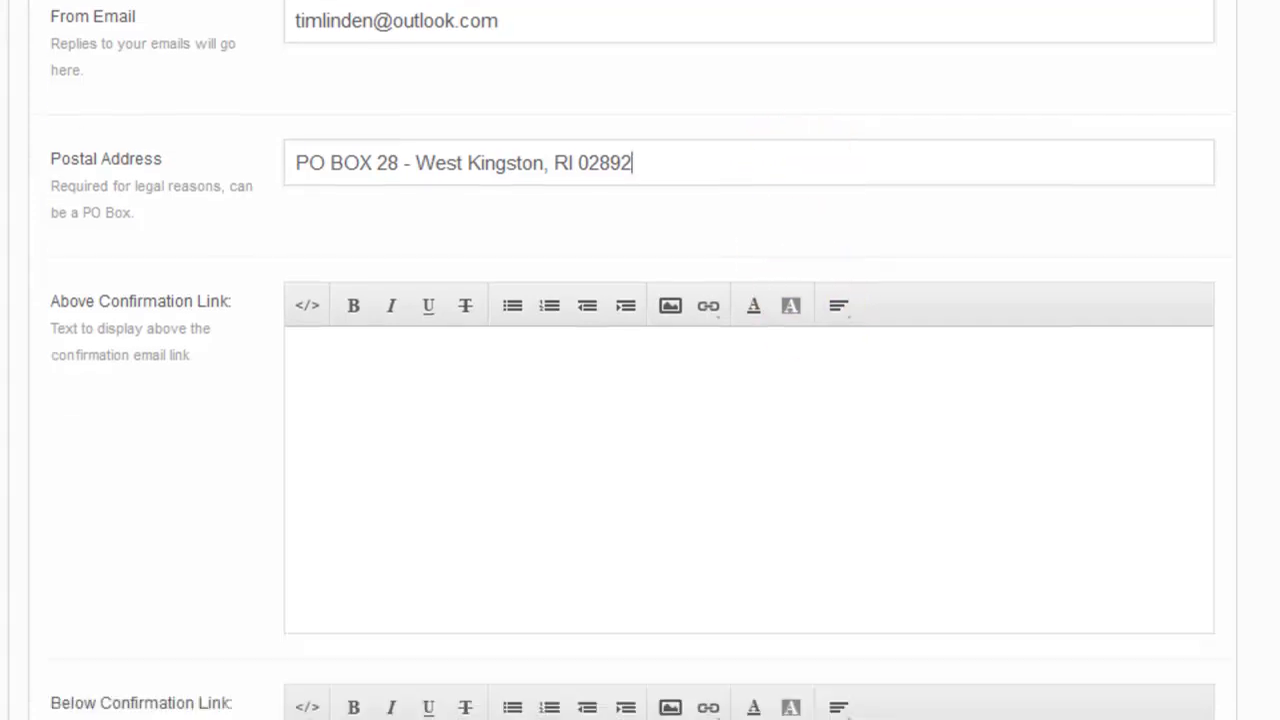
{"action": "scroll", "coordinate": [514, 251], "scroll_direction": "up", "scroll_amount": 1}
{"action": "left_click", "coordinate": [514, 212]}
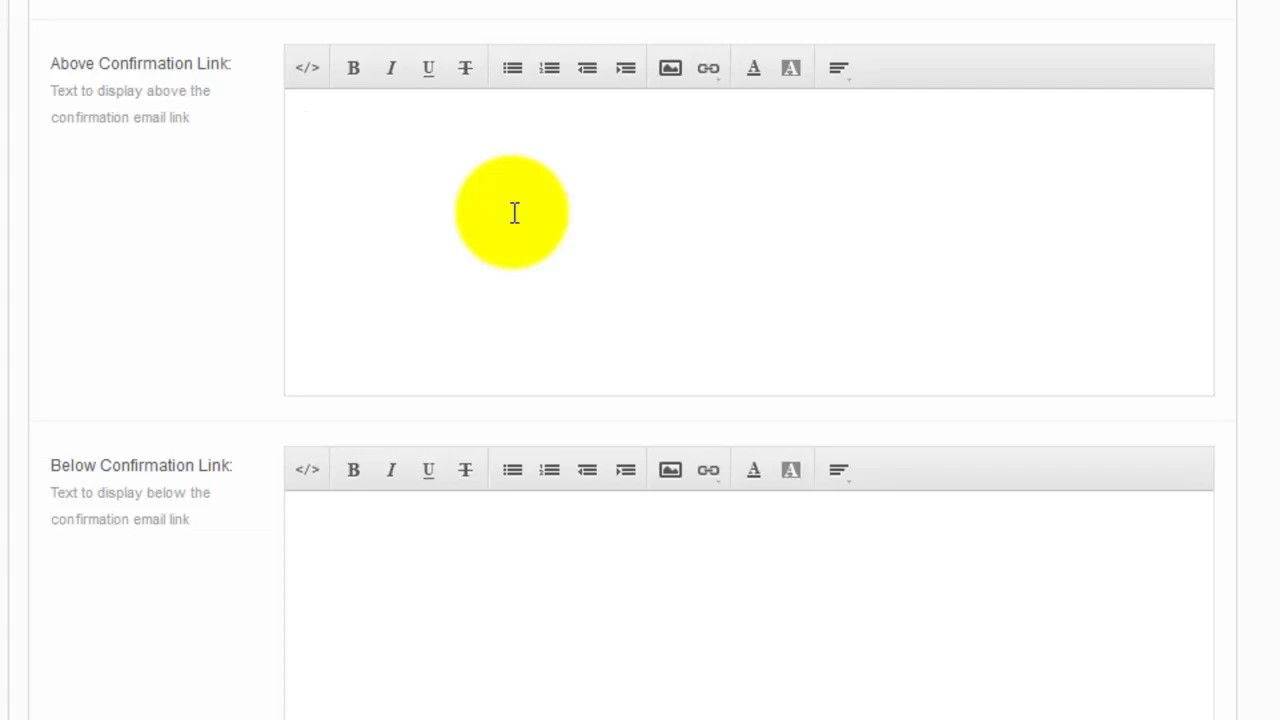
{"action": "type", "text": "Hey [name]"}
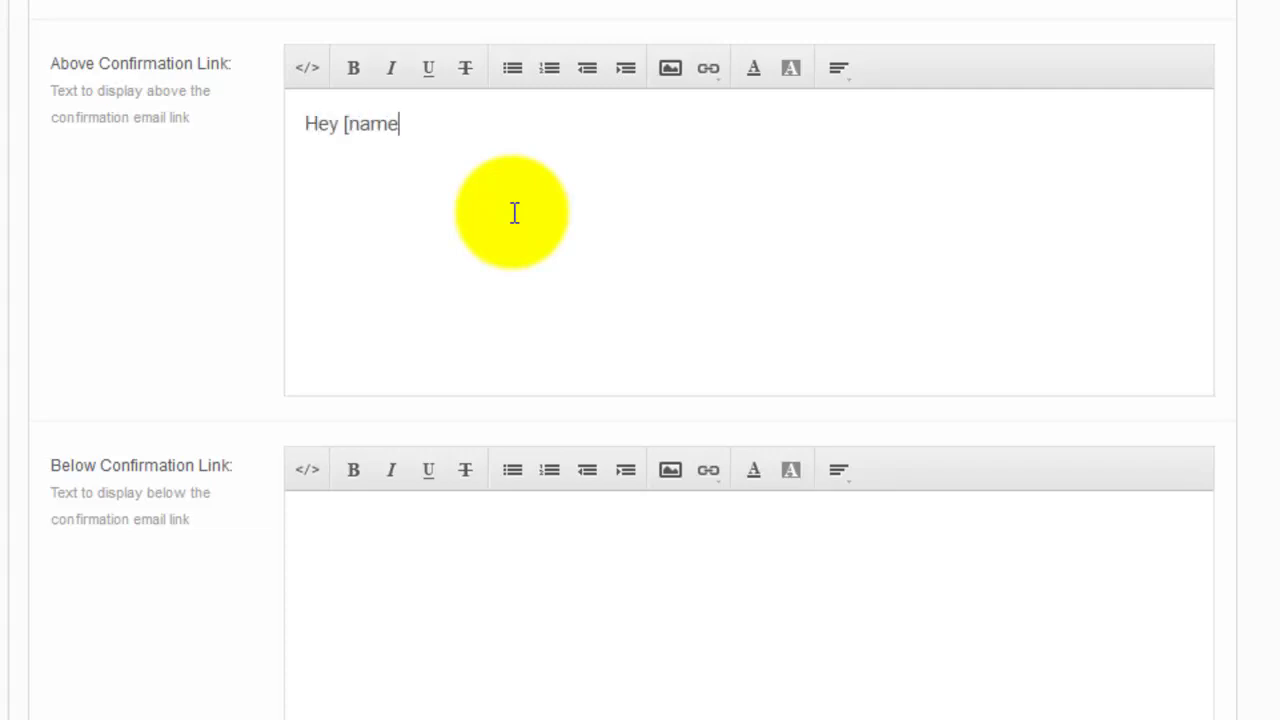
{"action": "key", "text": "Return"}
Add the line 'Please click the link below to confirm you wanted to join my awesome test list'
{"action": "type", "text": "I just wanted to check if you want"}
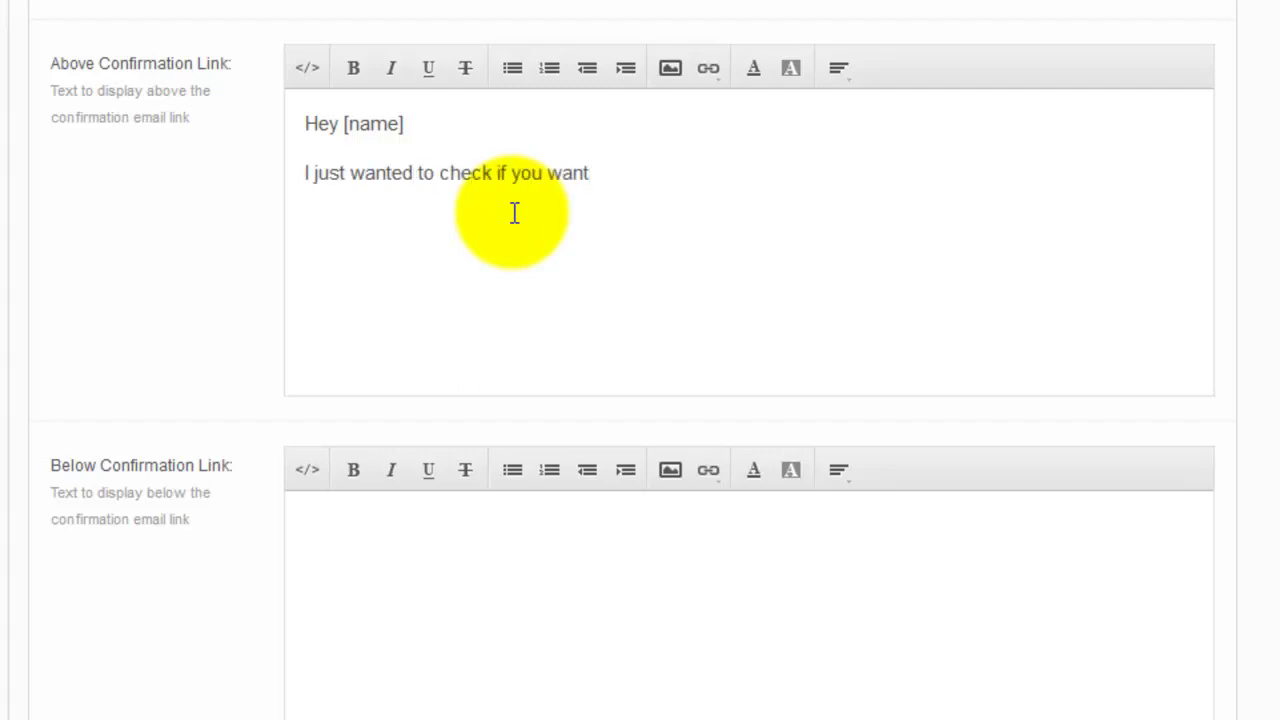
{"action": "key", "text": "BackSpace"}
{"action": "key", "text": "shift+Home"}
{"action": "key", "text": "BackSpace"}
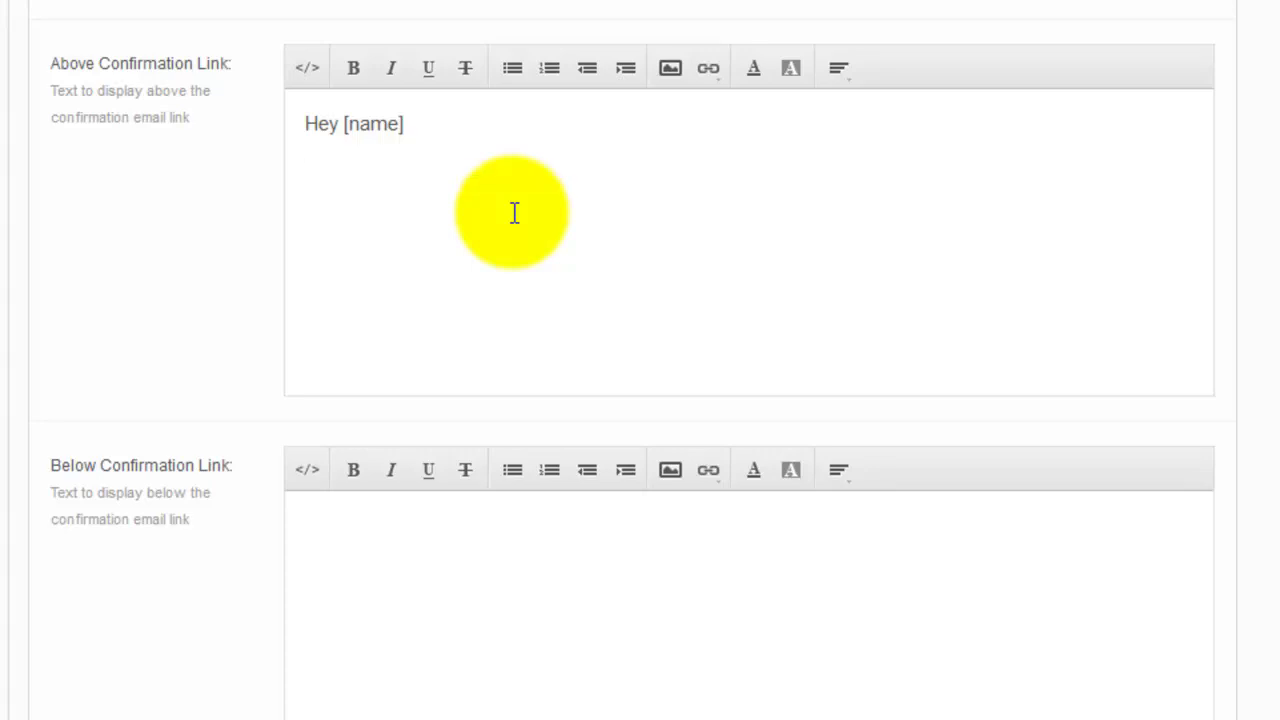
{"action": "key", "text": "Return"}
{"action": "type", "text": "Please click "}
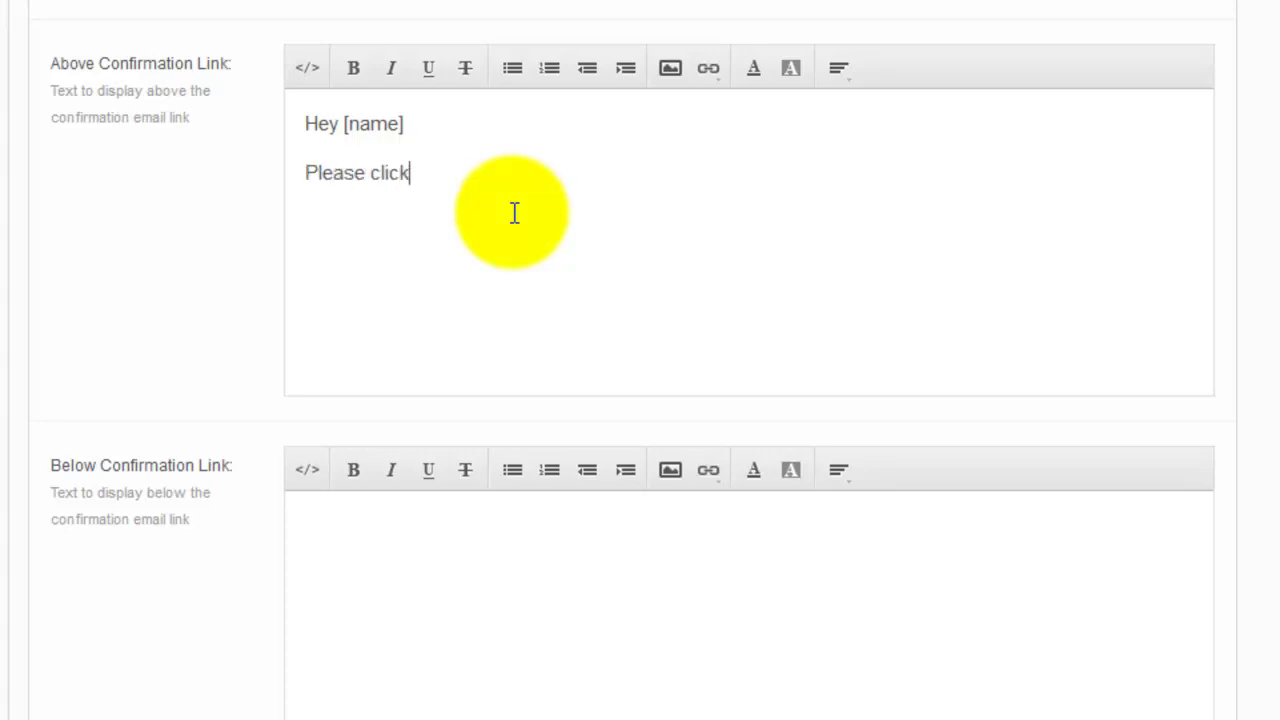
{"action": "type", "text": "the link below to confi"}
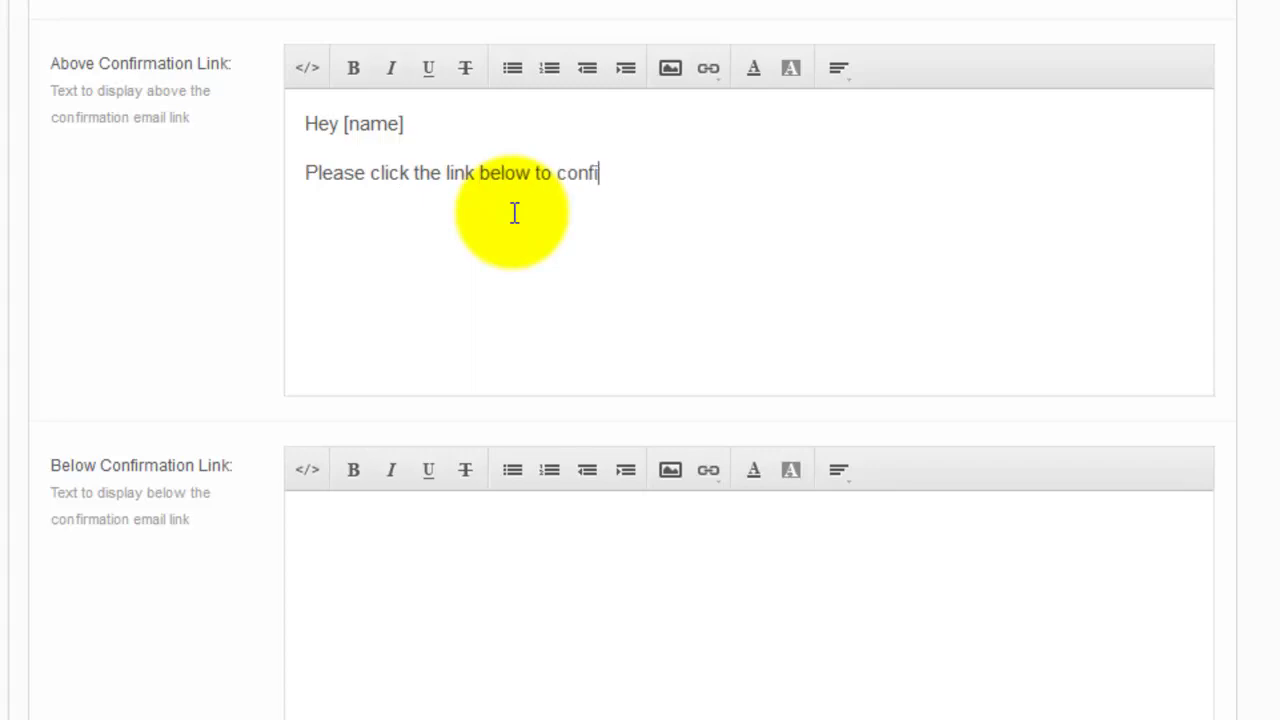
{"action": "type", "text": "rm you wanted to join m"}
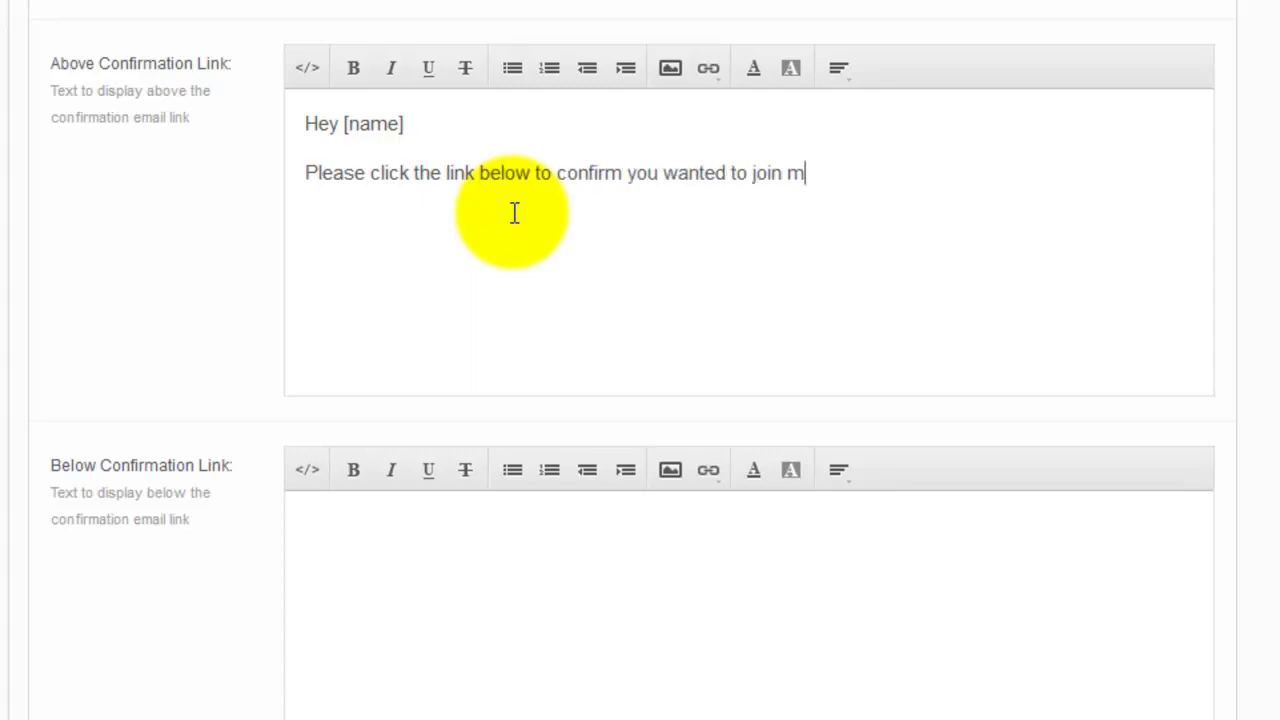
{"action": "type", "text": "y awesome test list."}
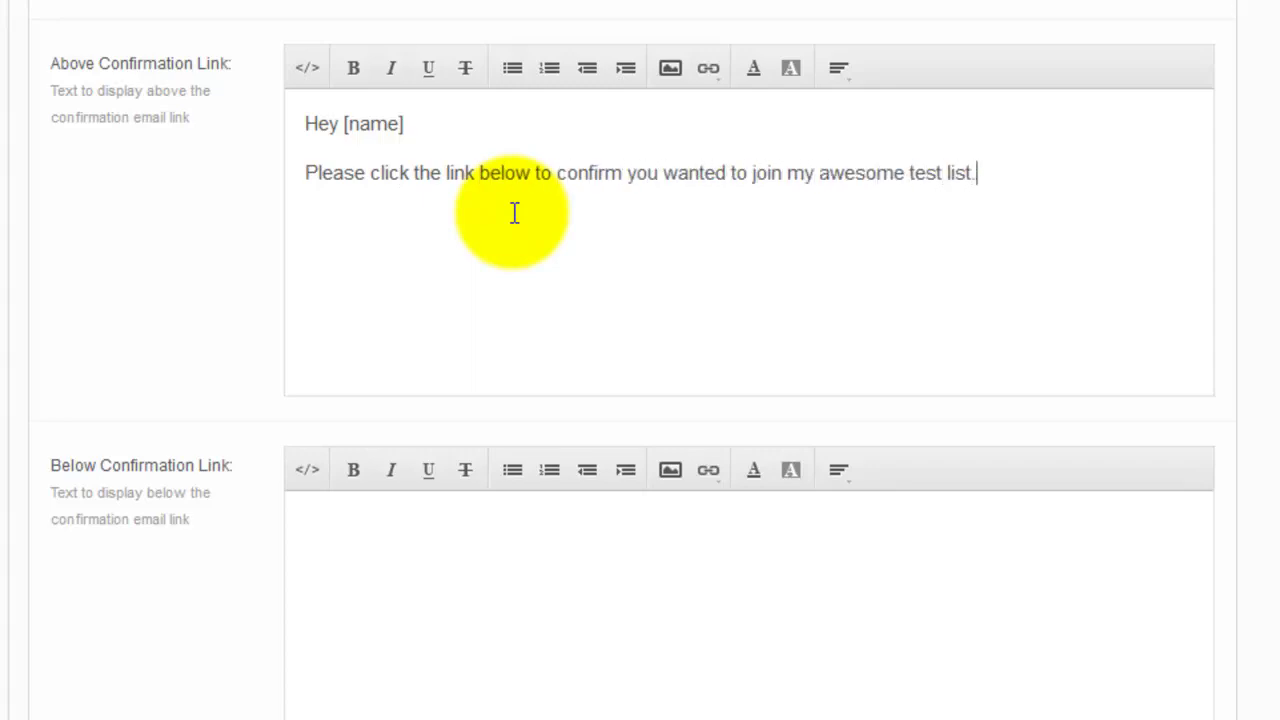
{"action": "key", "text": "BackSpace"}
End that sentence with '!' and sign off below the link with 'Thanks!' and the sender's first name
{"action": "type", "text": "!"}
{"action": "left_click", "coordinate": [501, 607]}
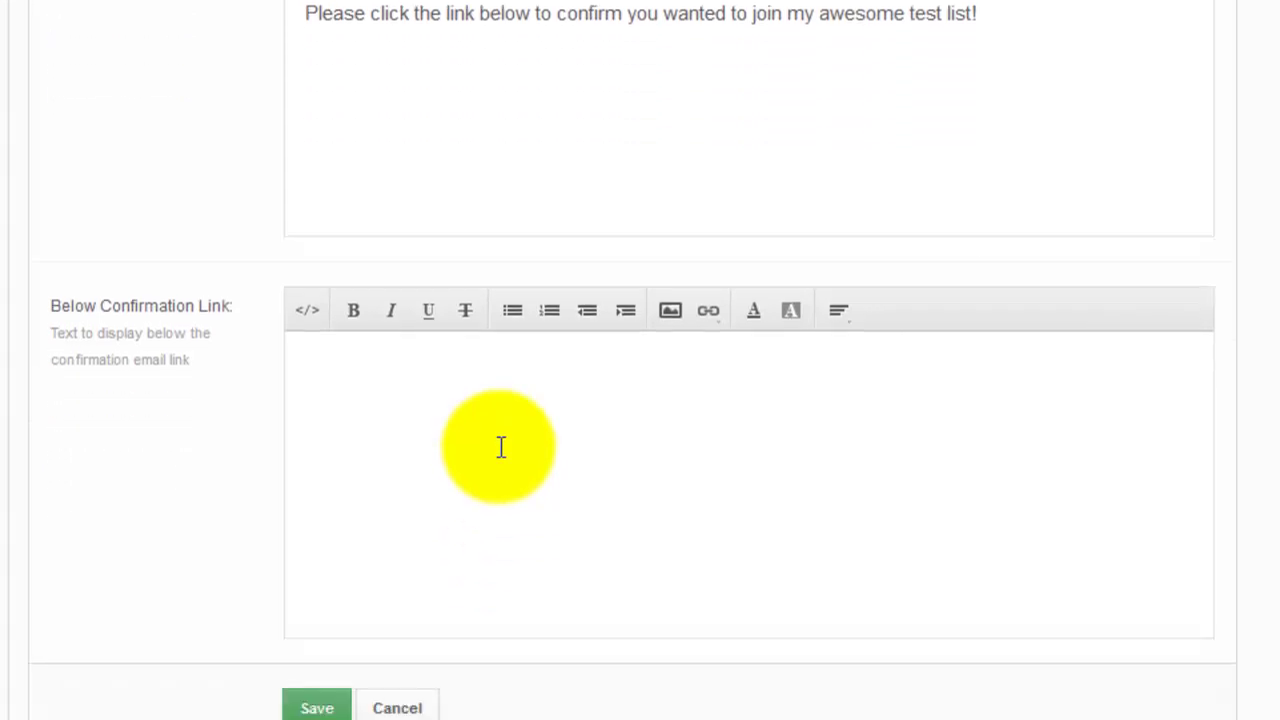
{"action": "type", "text": "Thanks!"}
{"action": "key", "text": "Return"}
{"action": "type", "text": "Tim"}
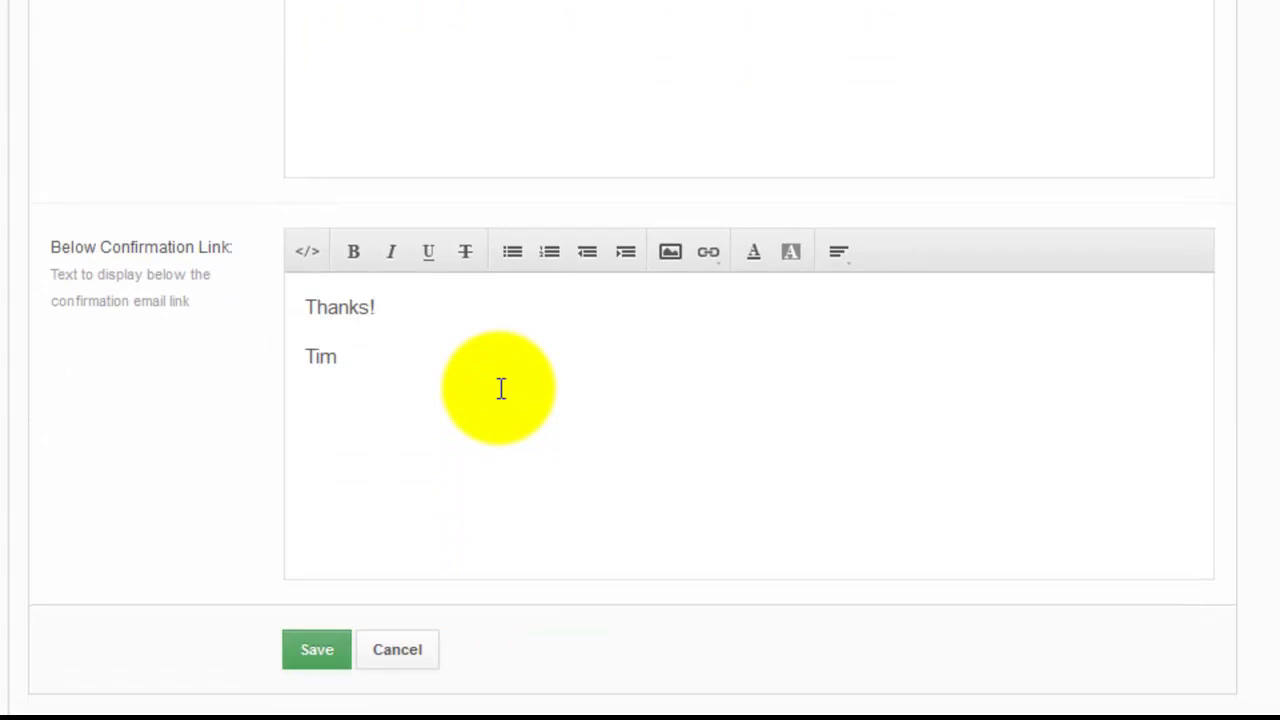
Save the new mailing list with the green Save button
{"action": "left_click", "coordinate": [306, 652]}
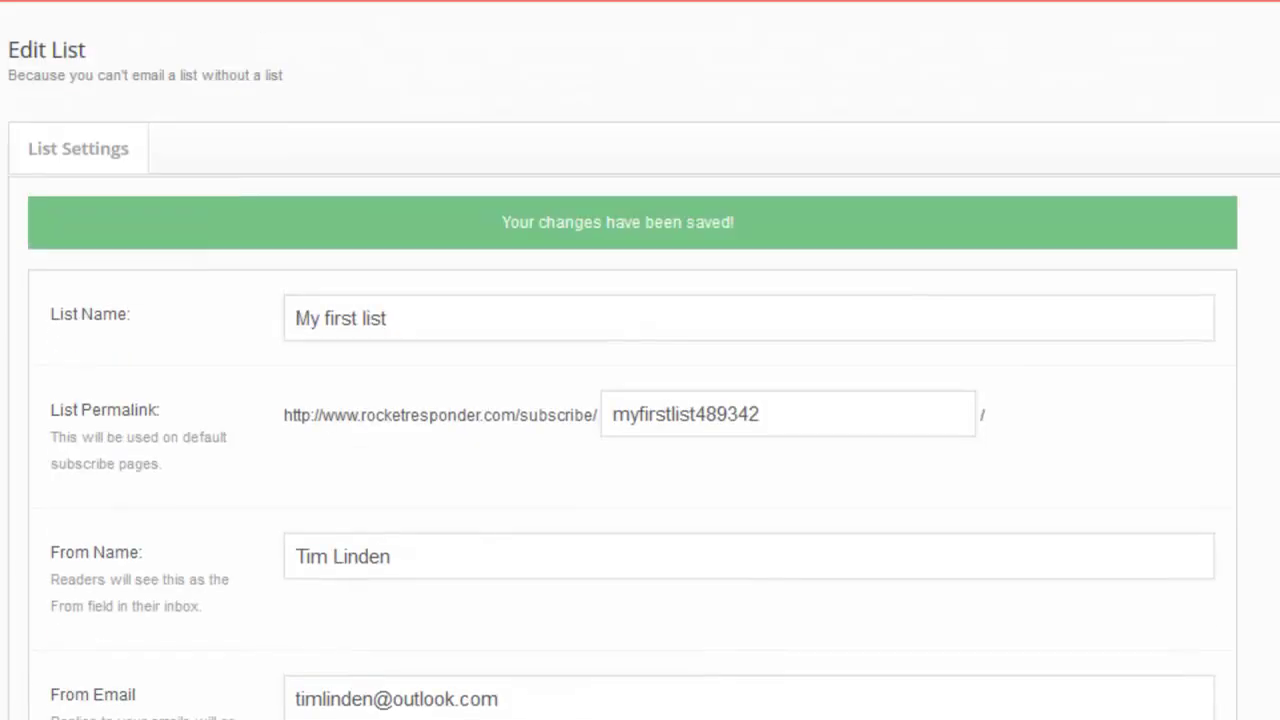